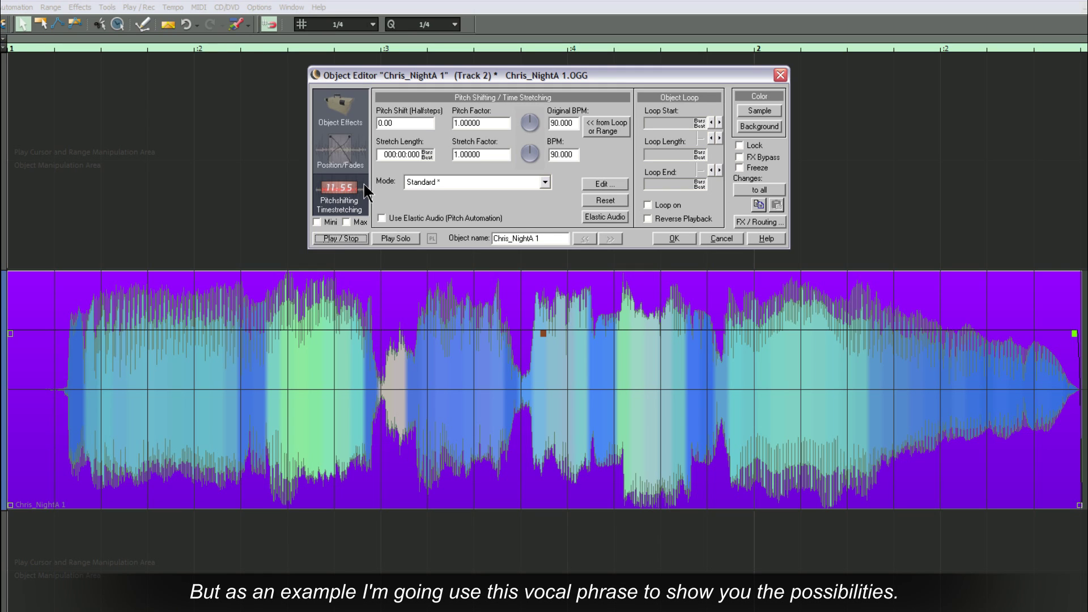
Play the vocal phrase and set its pitch-shifting mode to Monophonic Voice, keeping formant correction on
key(space)
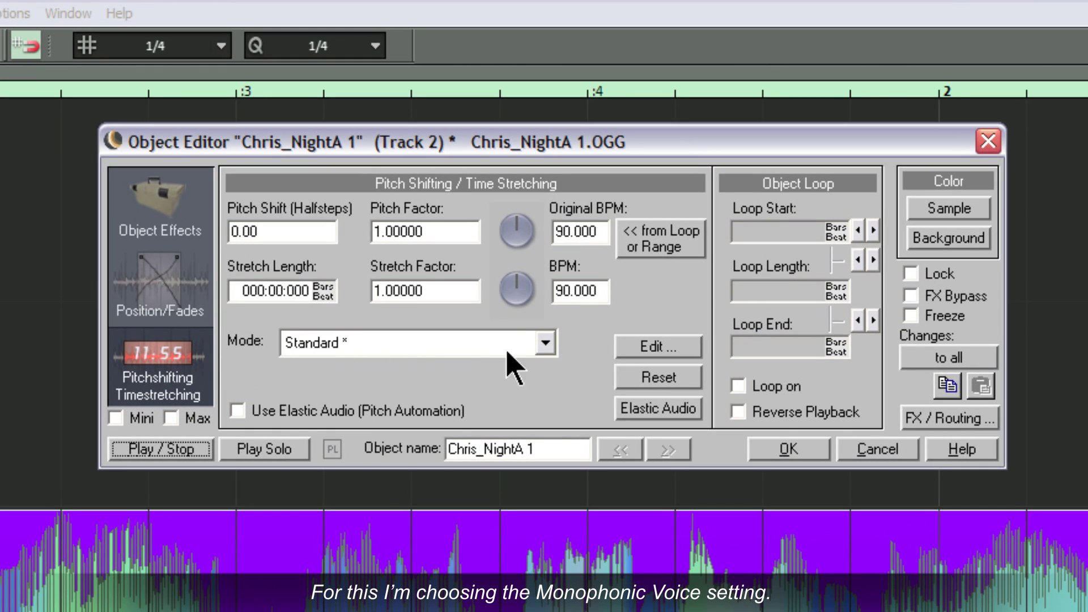
click(545, 343)
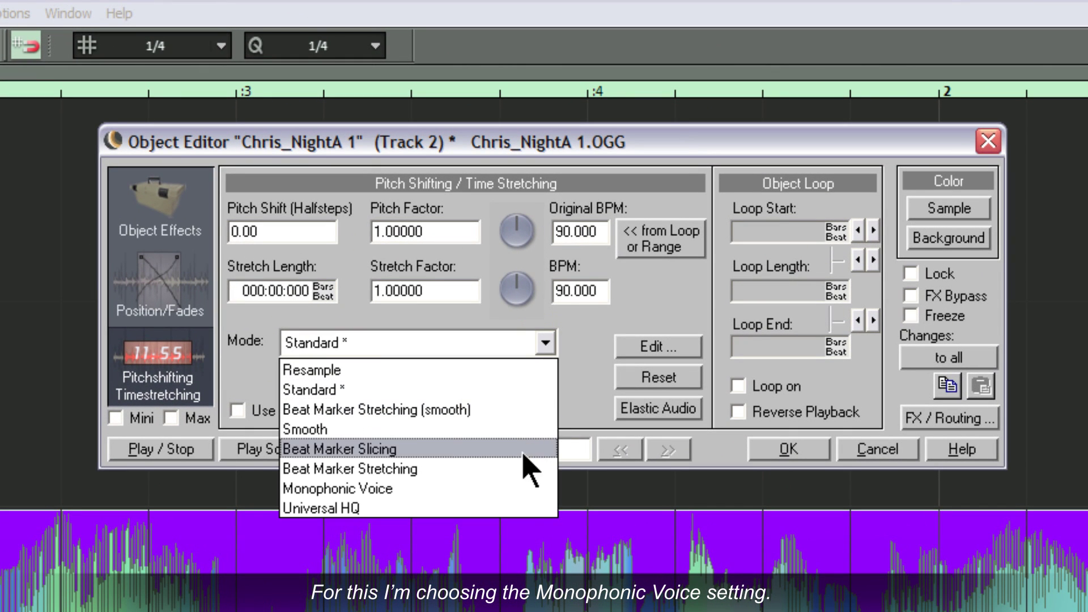
click(521, 488)
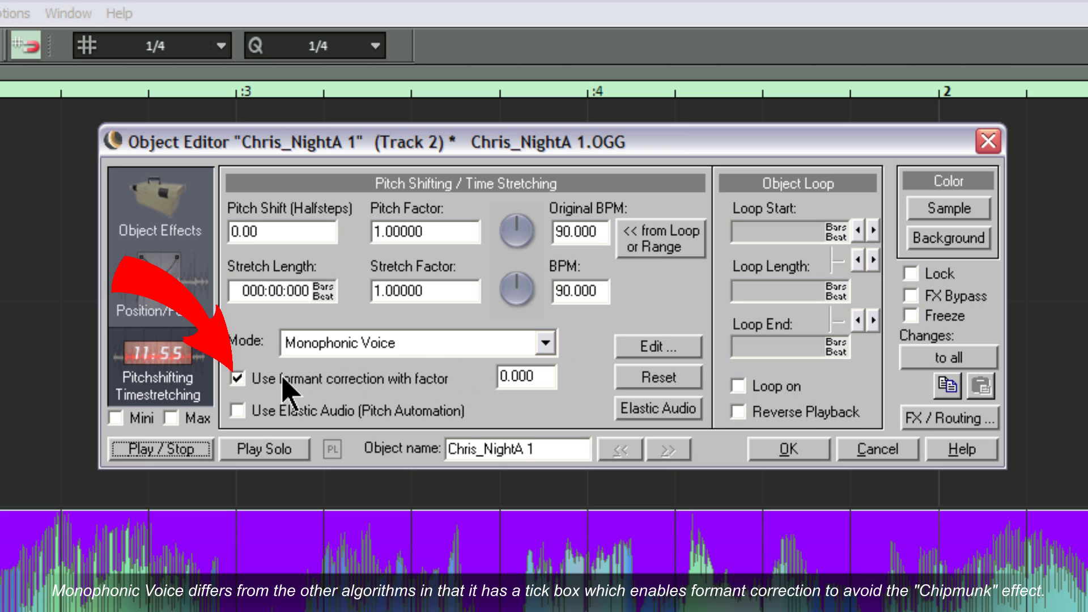
Raise the vocal's Pitch Shift to 4.00 halfsteps (factor 1.25992), auditioning with formant correction on
click(238, 379)
click(238, 379)
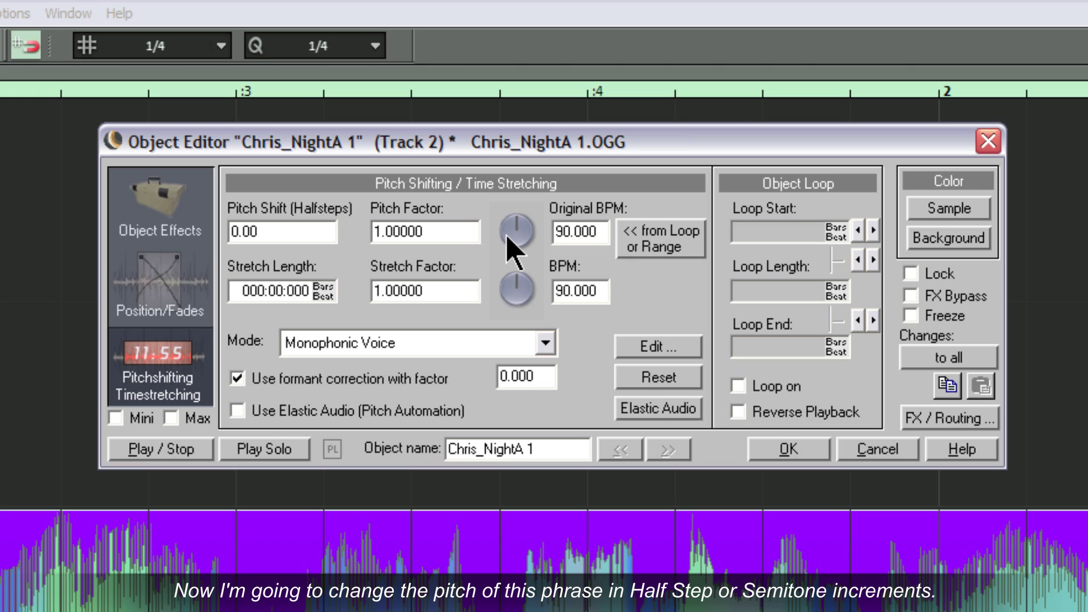
scroll(507, 237, up, 1)
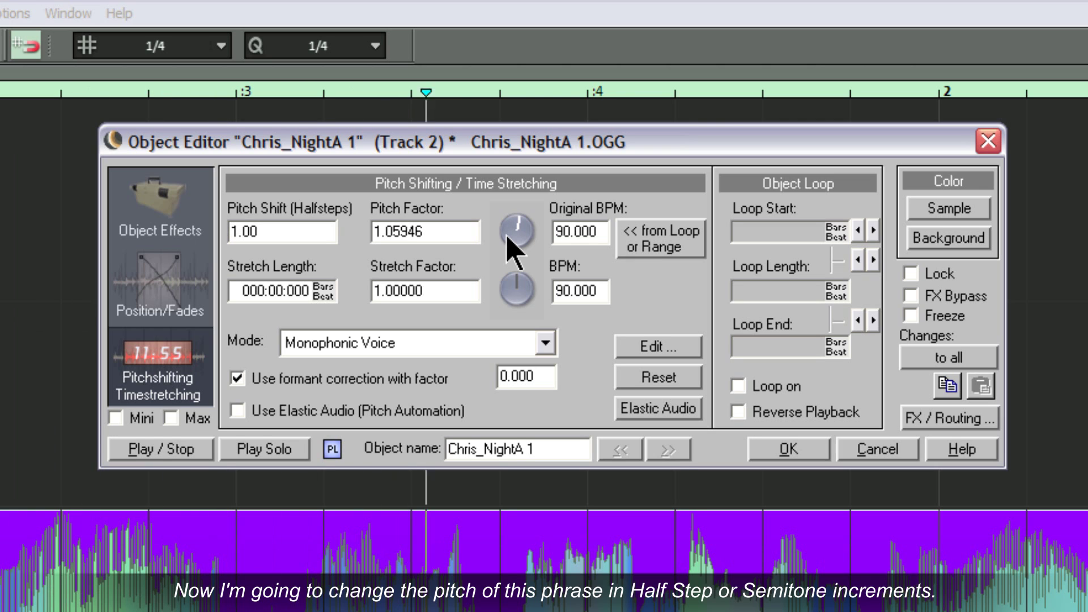
scroll(508, 237, up, 1)
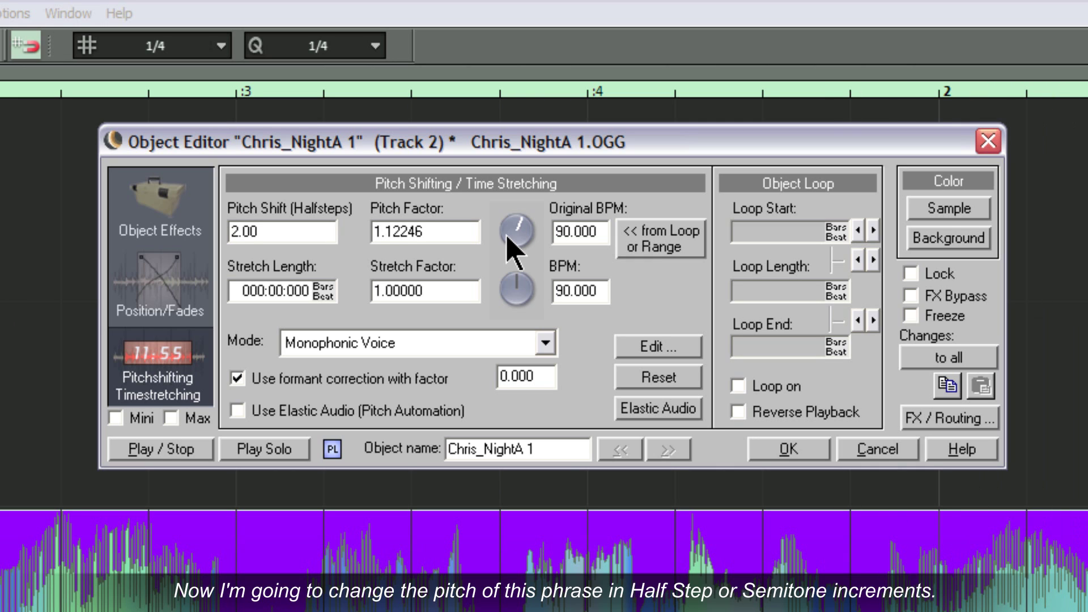
key(space)
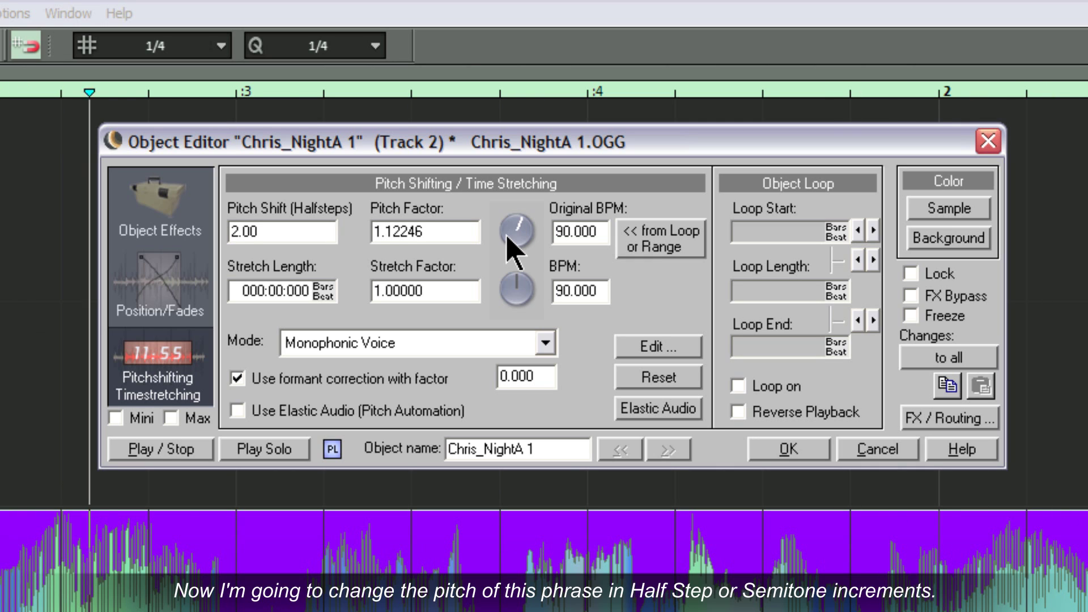
scroll(508, 239, up, 1)
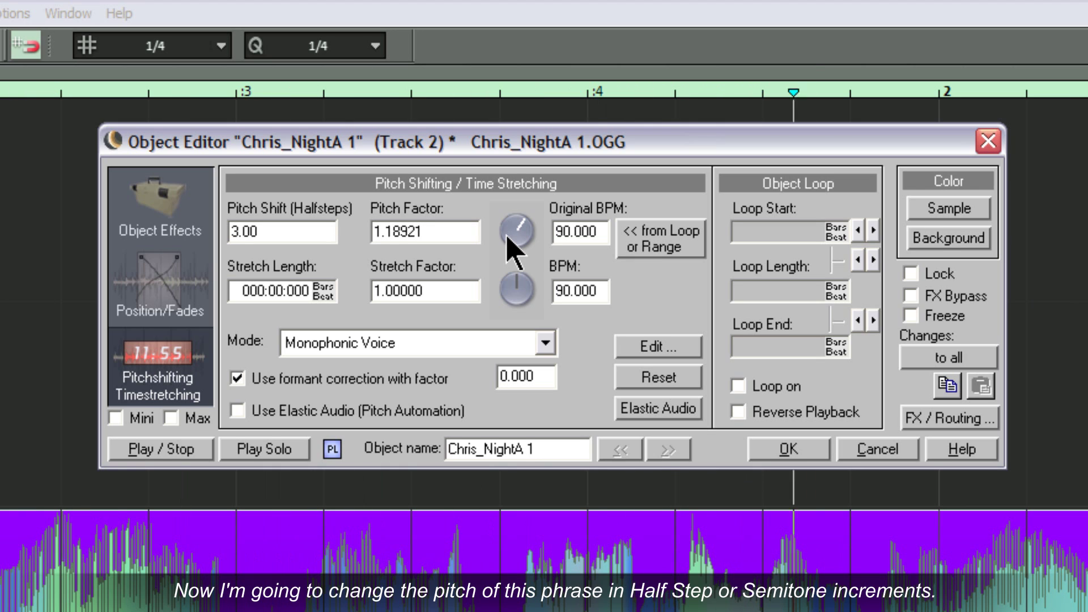
scroll(507, 238, up, 1)
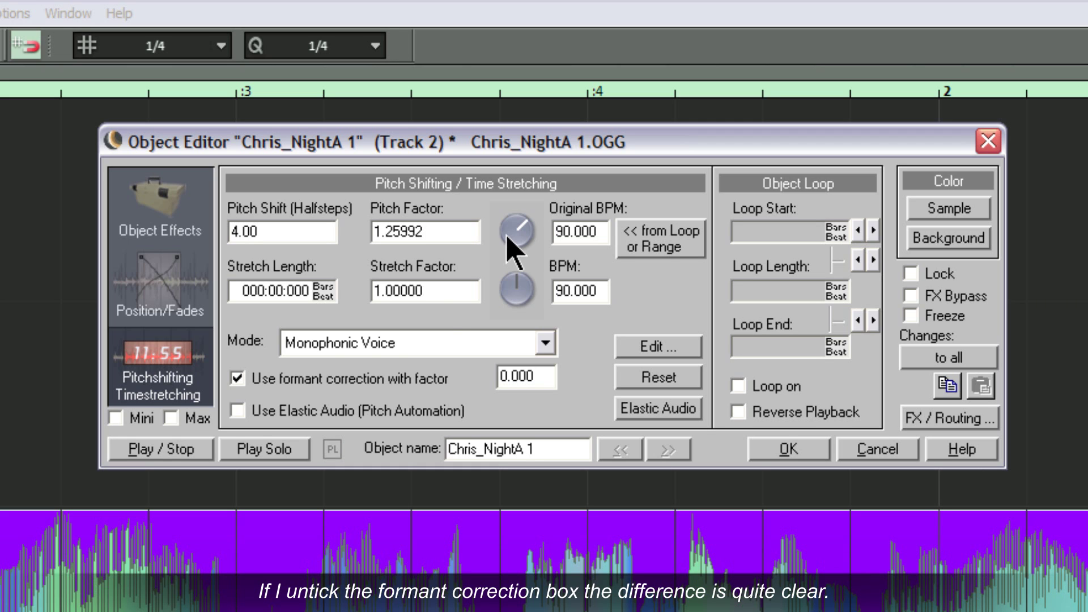
Compare playback with formant correction off and on, then reset Pitch Shift to 0.00 halfsteps
click(243, 377)
key(space)
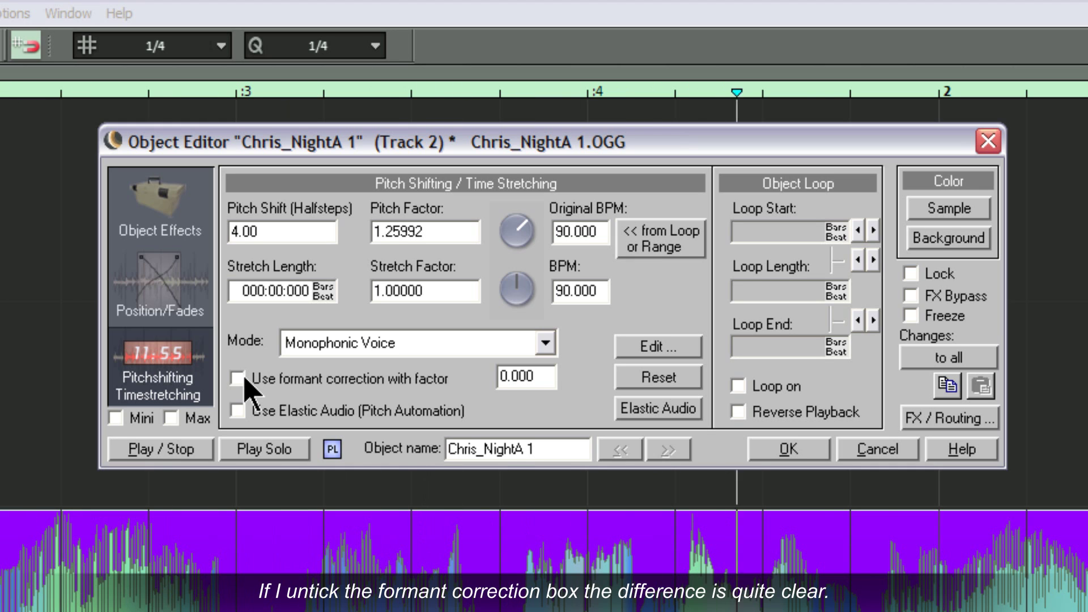
click(245, 378)
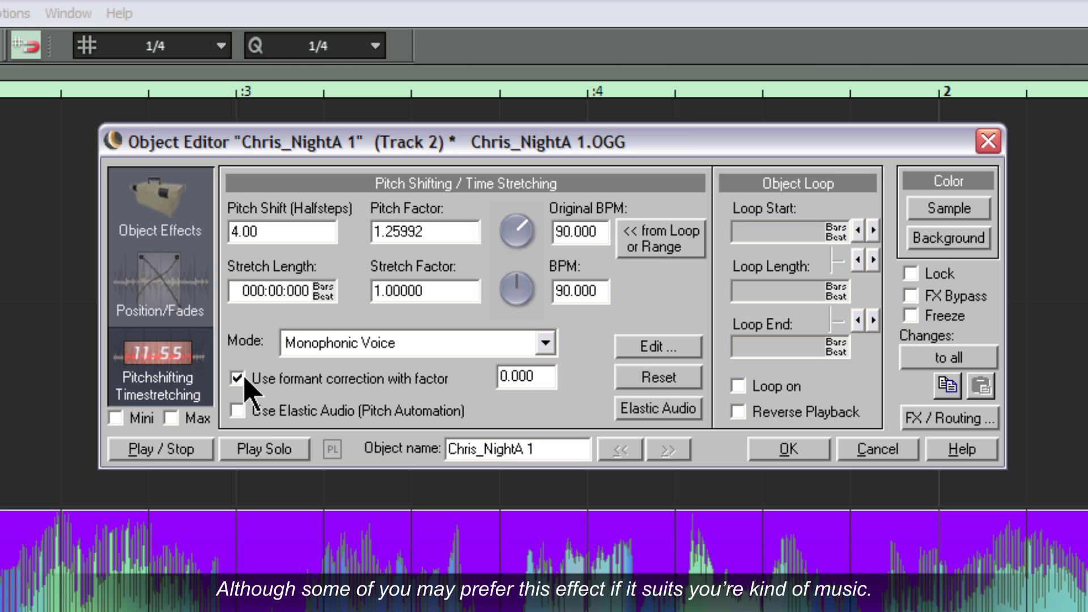
key(space)
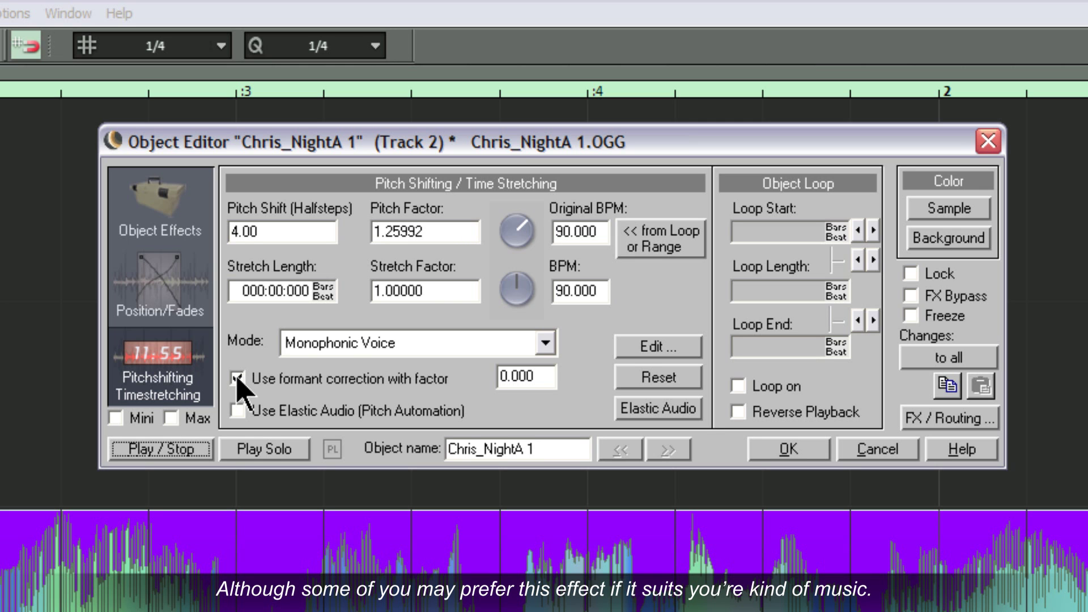
click(516, 229)
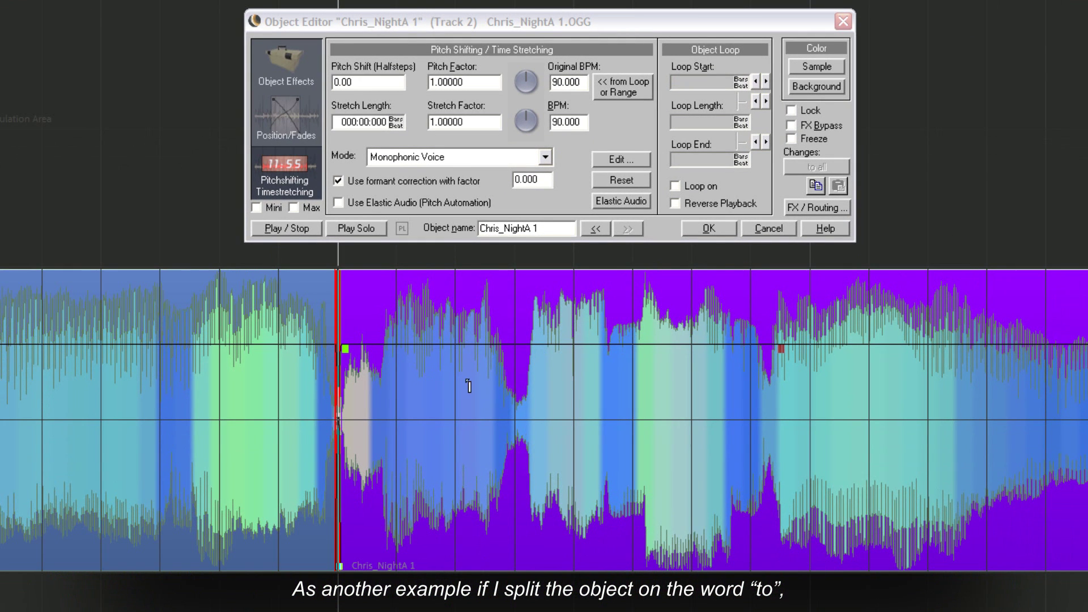
Split the vocal object at the end of the word 'to' and select the isolated word
click(517, 394)
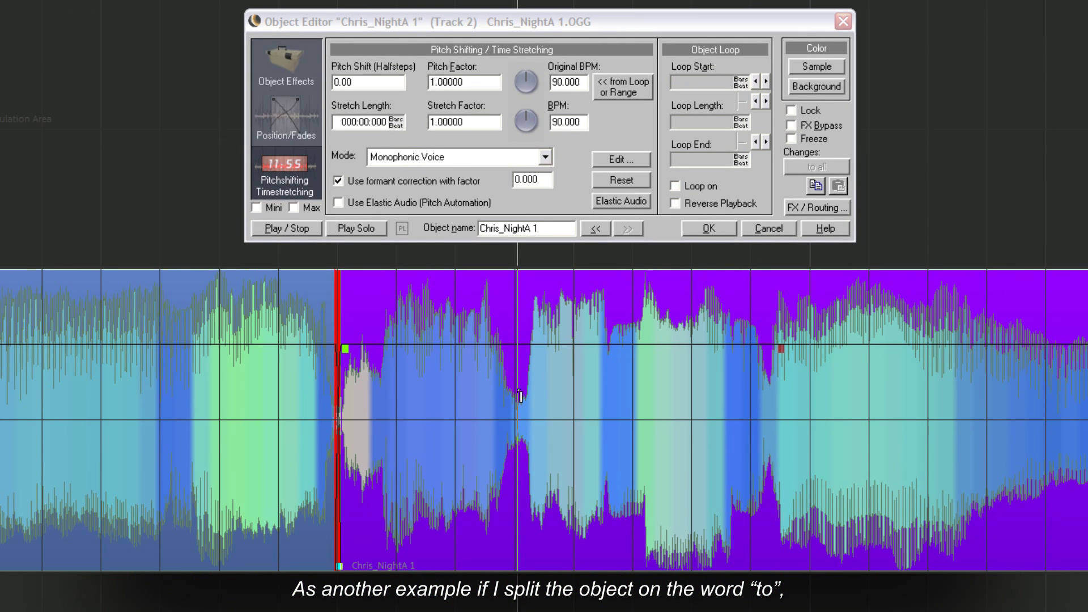
key(t)
click(443, 553)
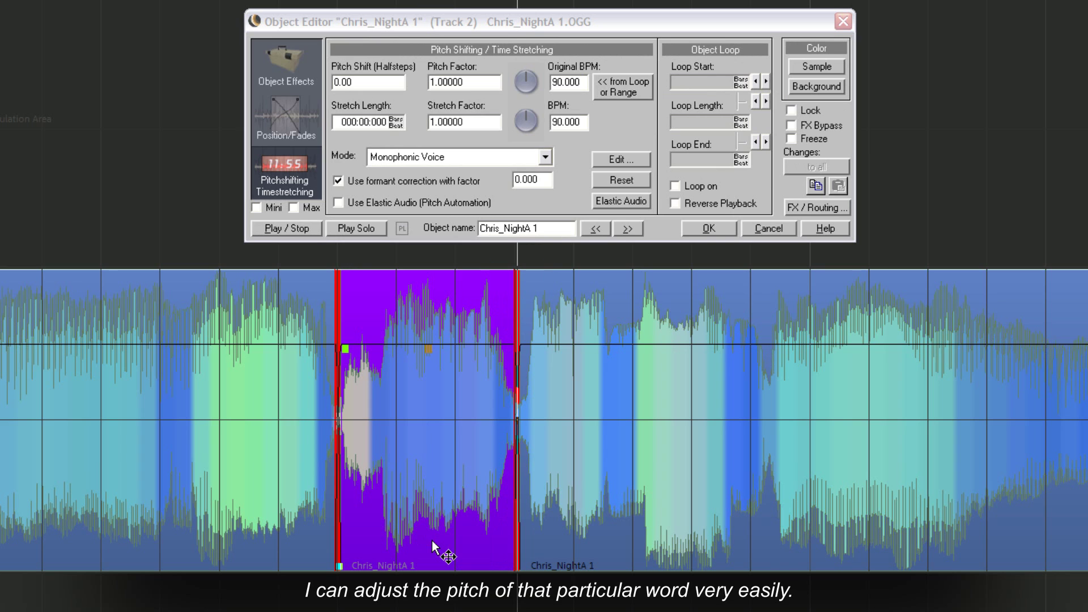
Pitch the word 'to' up to 5 semitones while auditioning, then undo back to one unshifted object
scroll(518, 80, up, 2)
key(space)
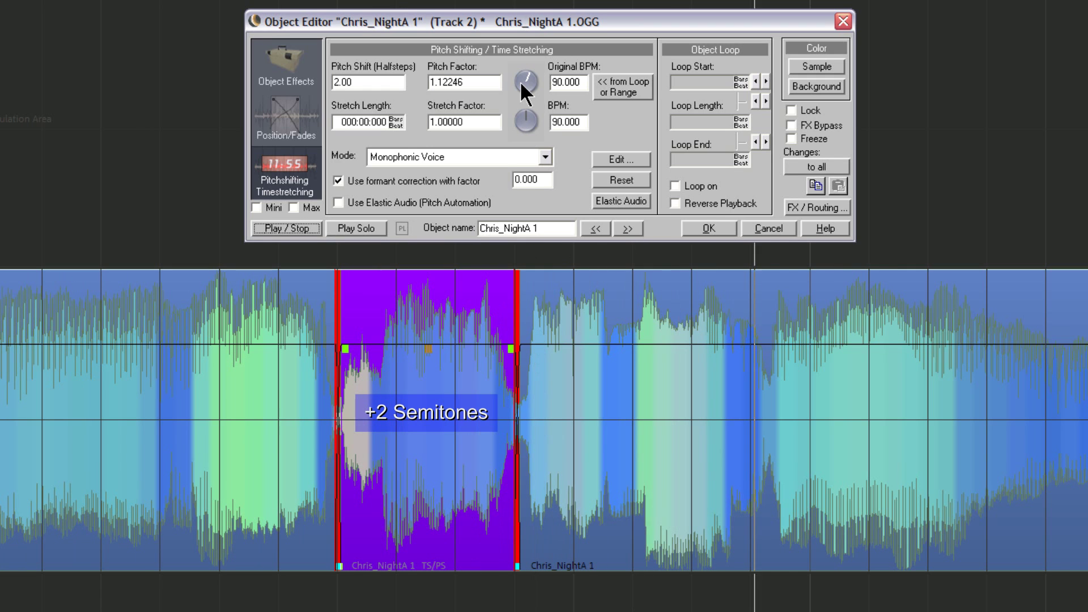
scroll(518, 80, up, 1)
key(space)
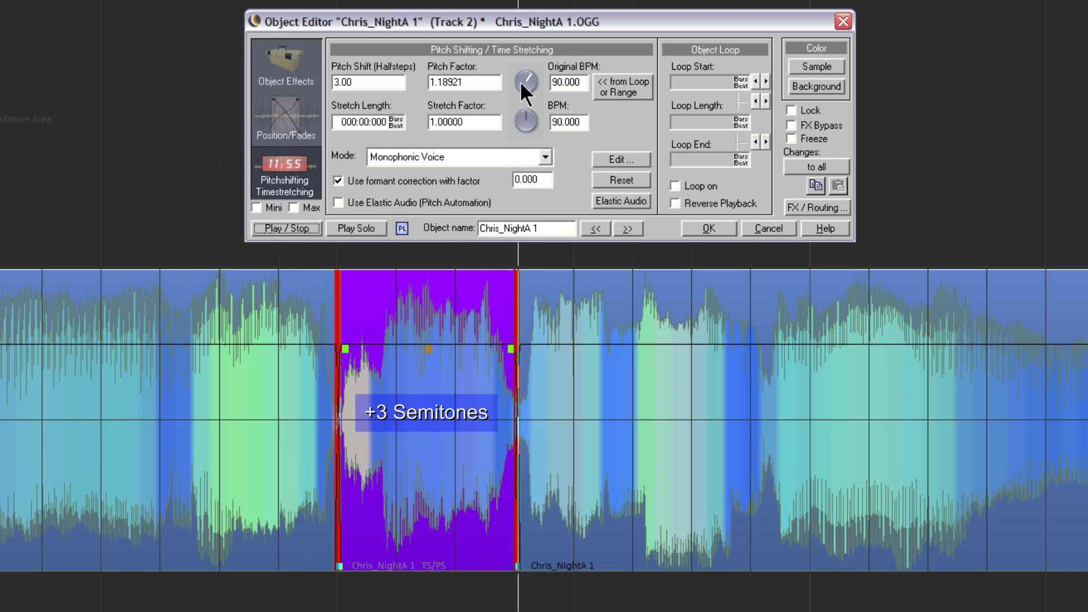
scroll(519, 81, up, 1)
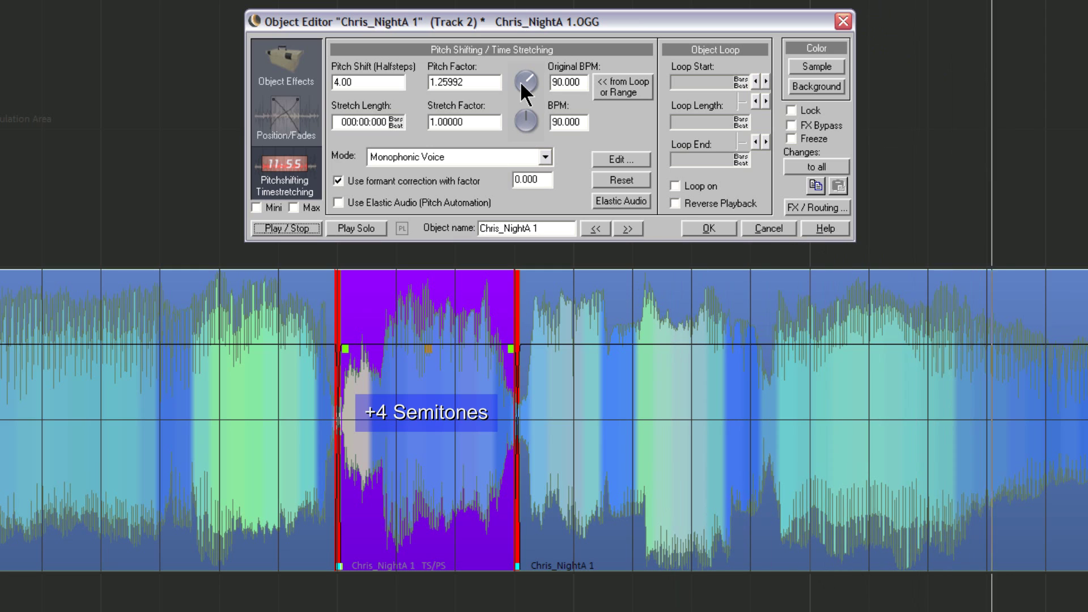
scroll(519, 81, up, 1)
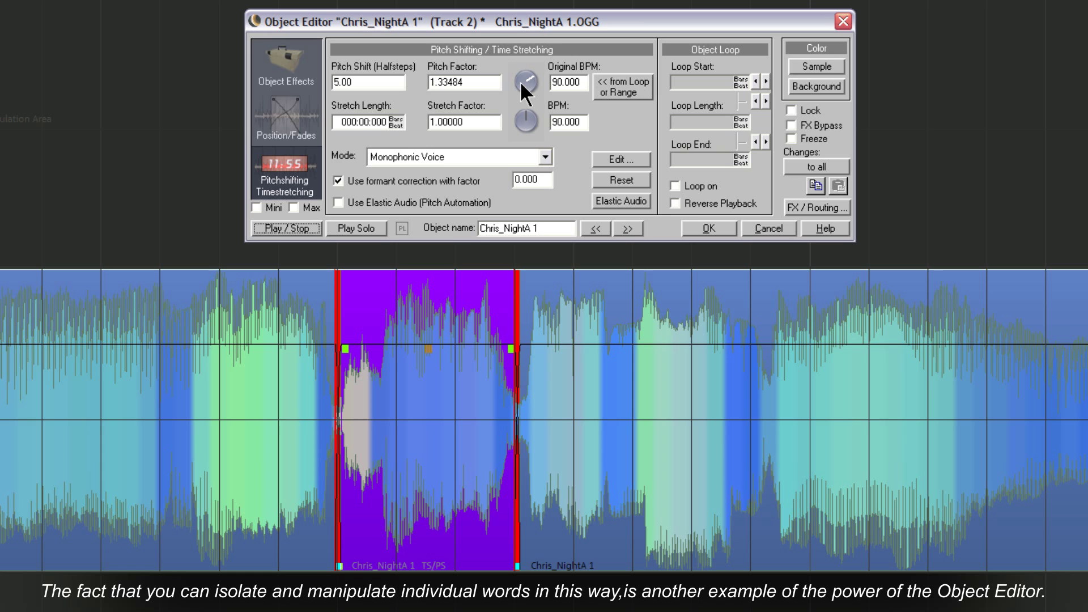
key(ctrl+z)
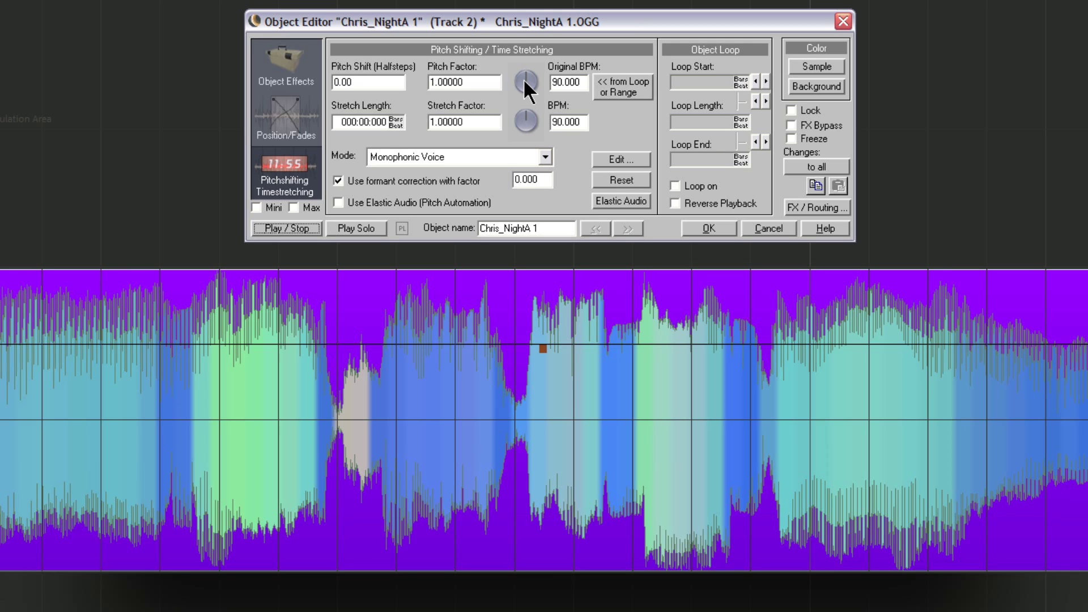
Enable Use Elastic Audio (Pitch Automation) and open the Elastic Audio editor in docked view
click(338, 202)
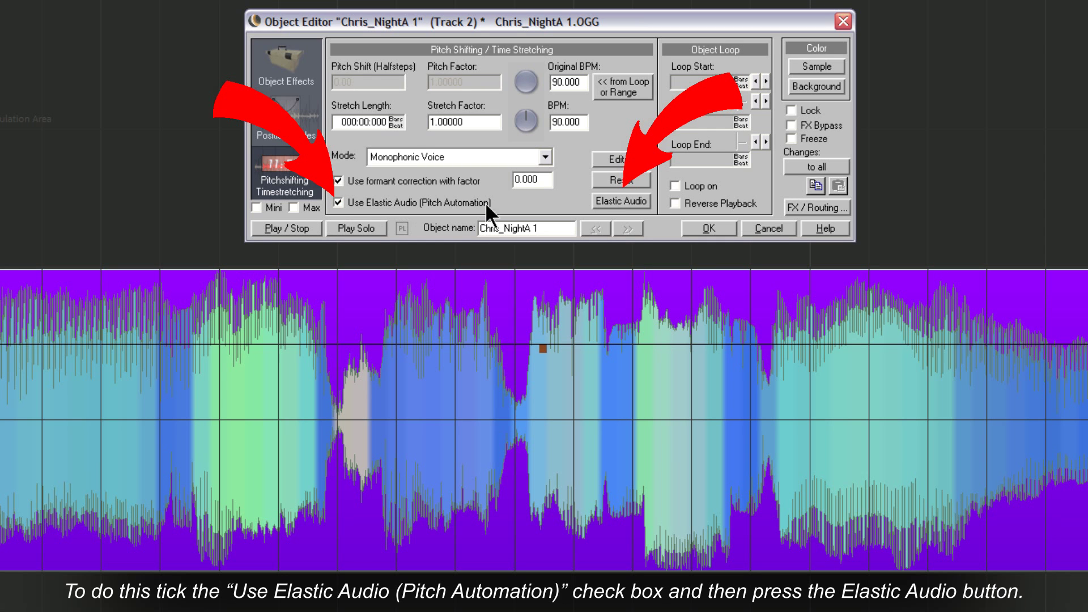
click(605, 195)
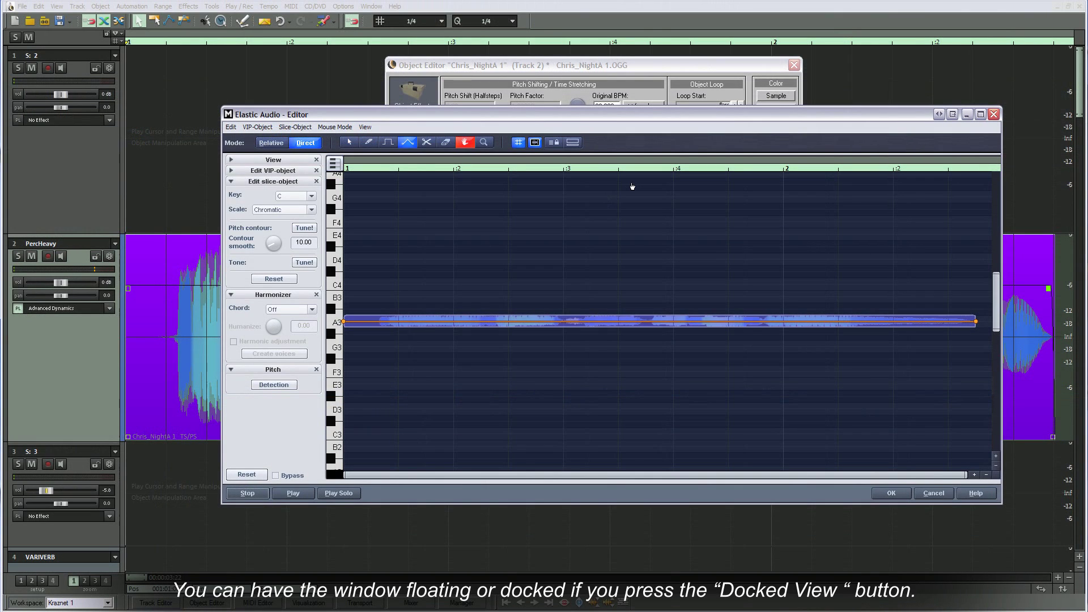
click(572, 143)
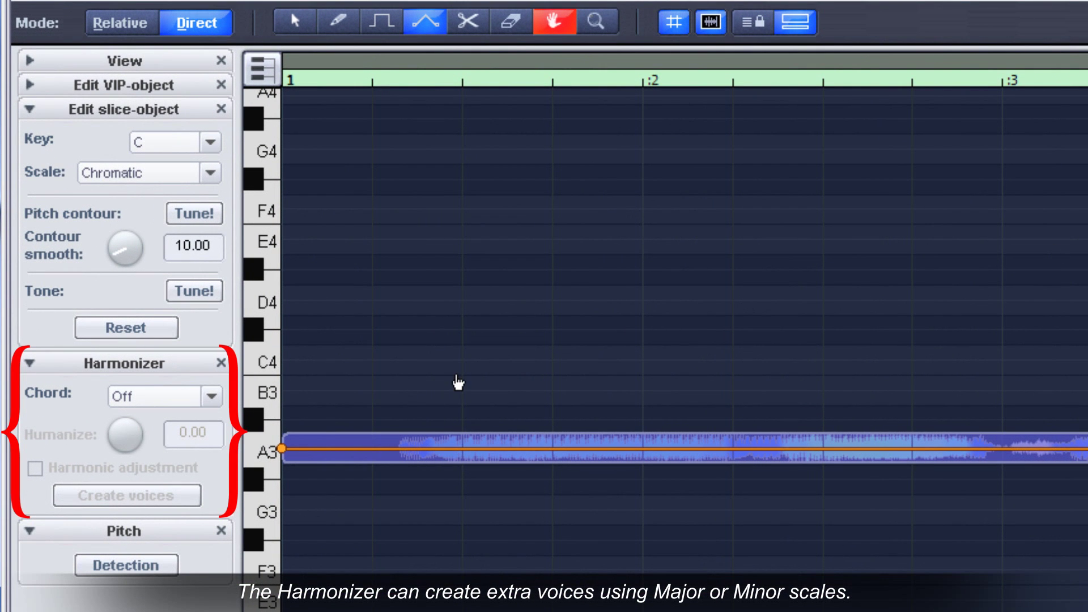
Try the Major 135 Harmonizer chord, settle on Minor 135, and confirm with OK
click(215, 396)
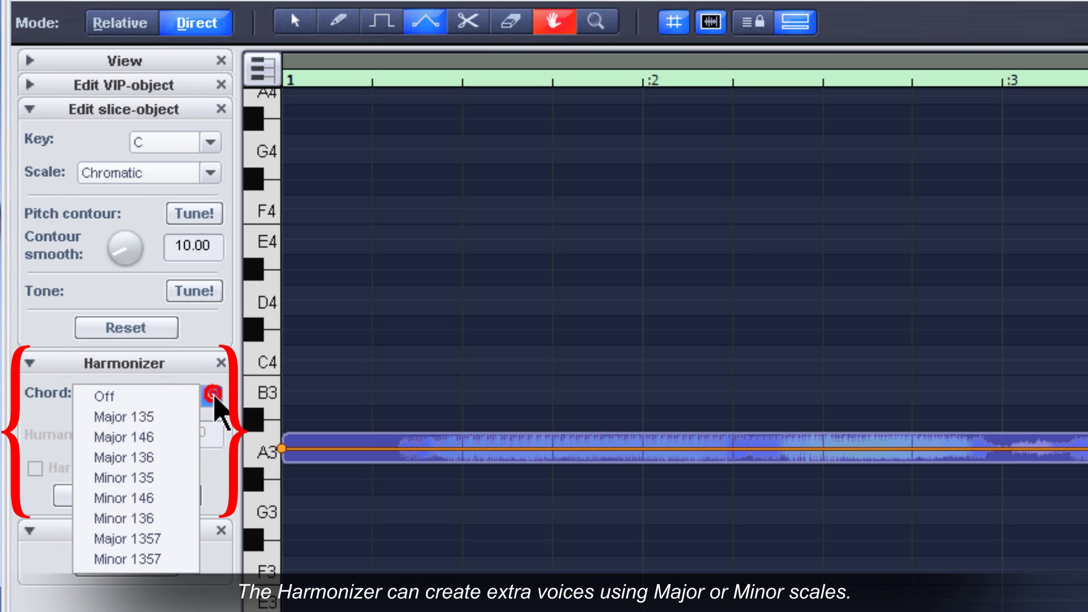
click(173, 415)
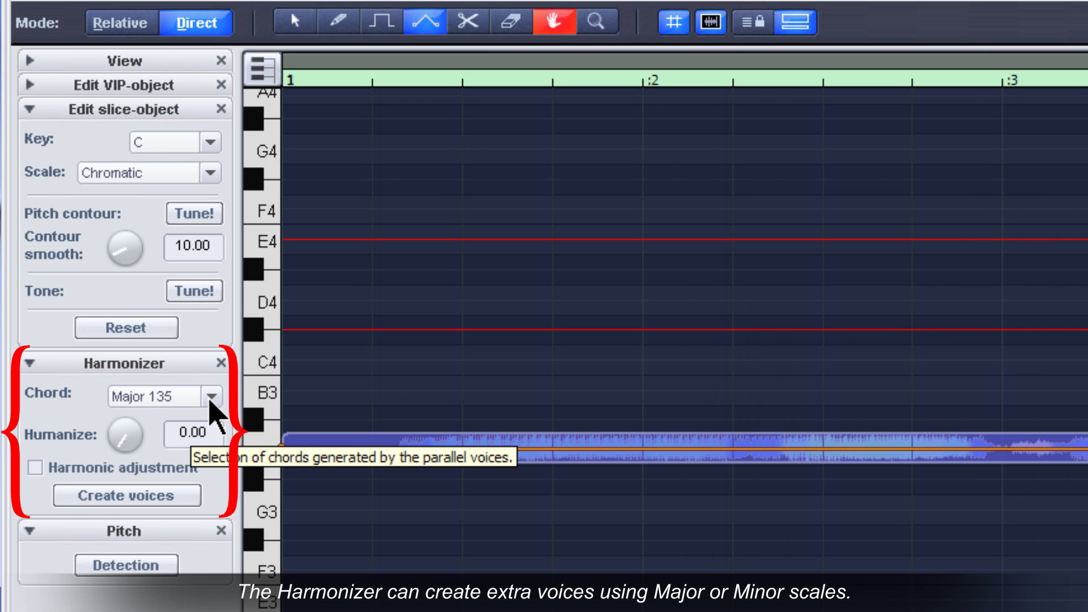
click(211, 396)
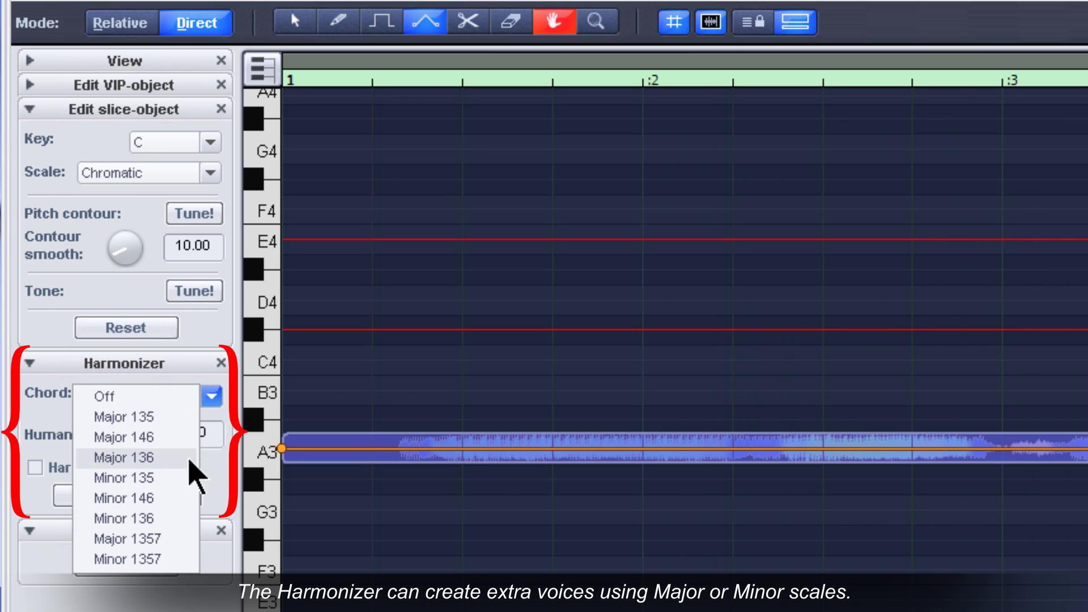
click(175, 478)
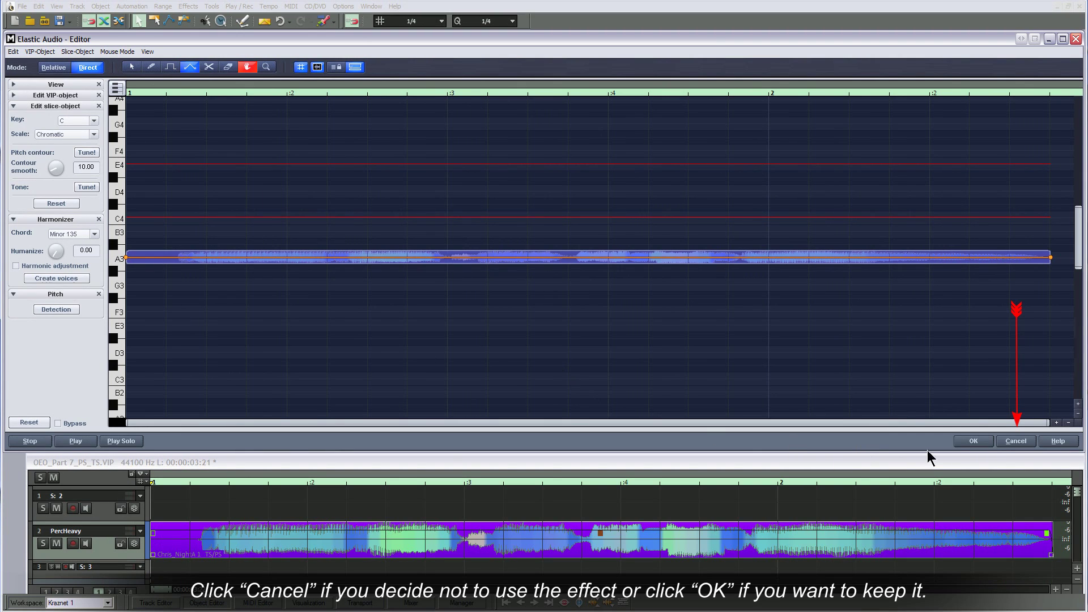
click(972, 444)
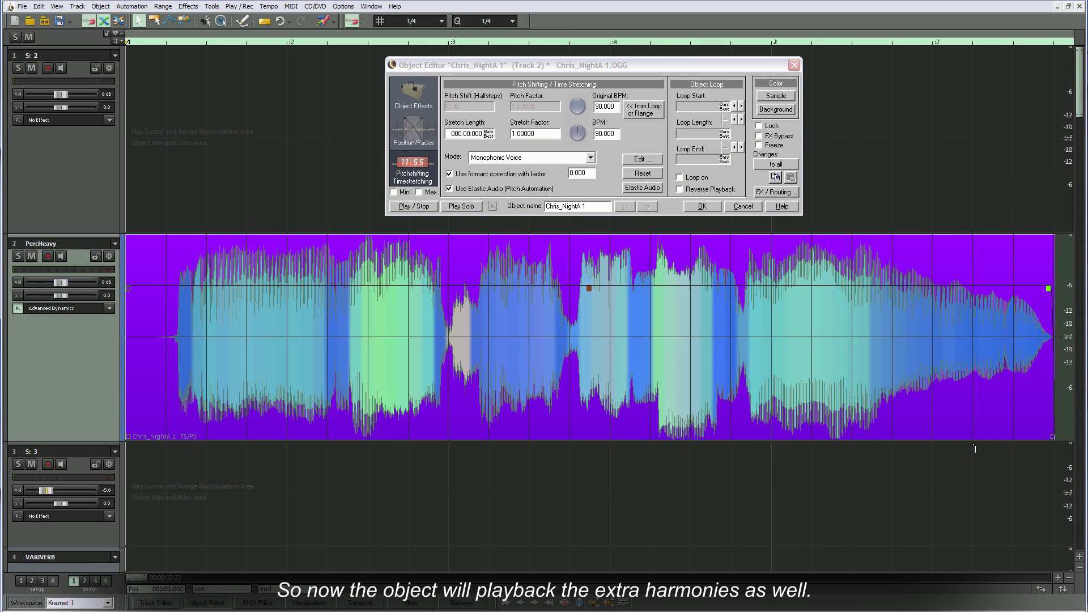
Play the harmonized vocal, then untick Use Elastic Audio and replay the original single line
key(space)
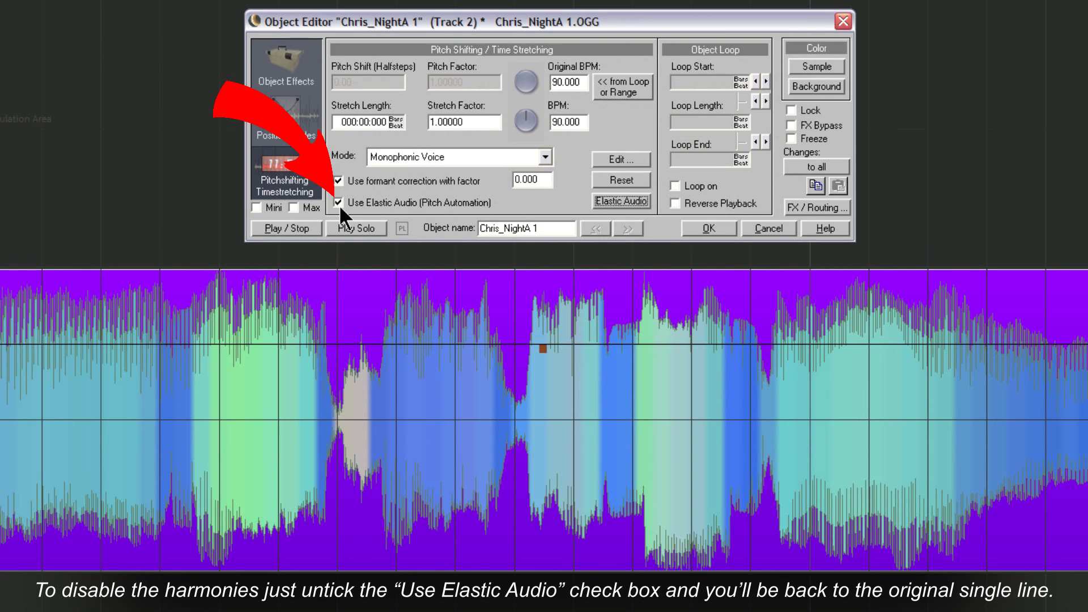
click(338, 202)
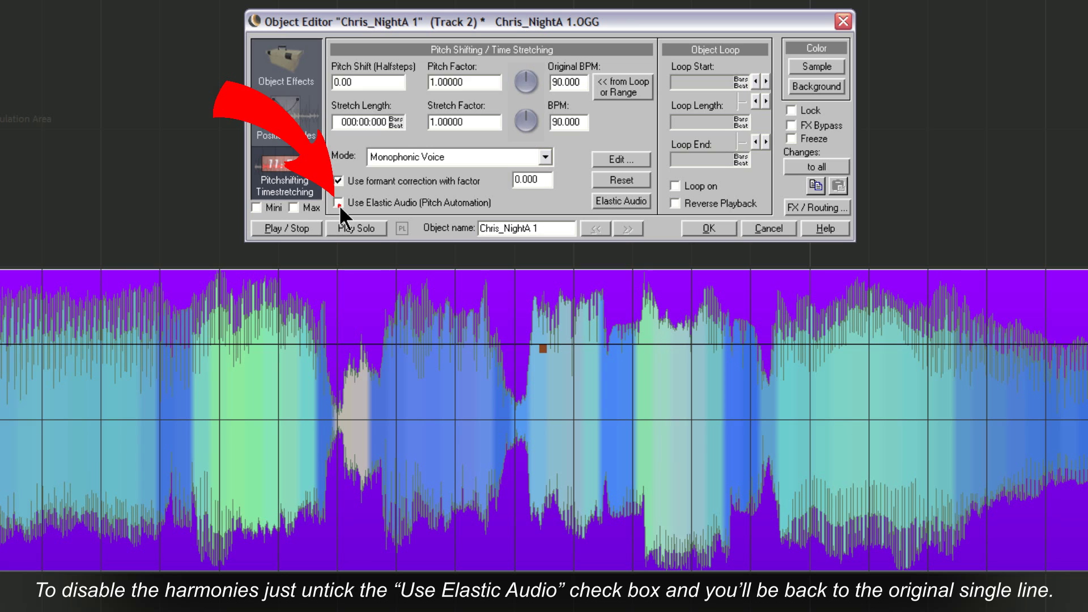
key(space)
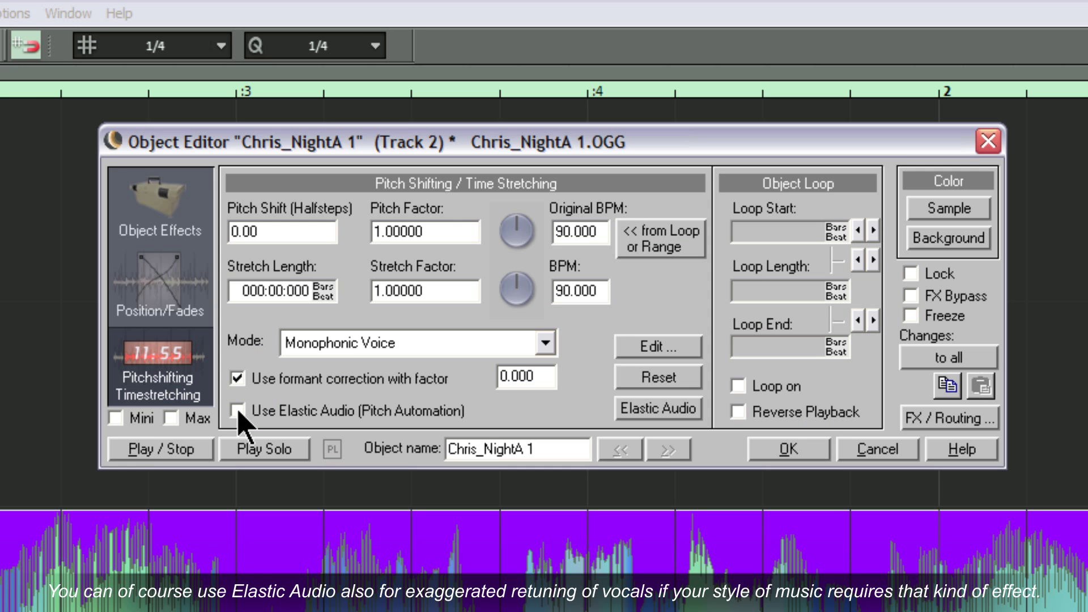
Re-enable Elastic Audio, run pitch detection in its editor, tune the contour to notes, and play
click(237, 411)
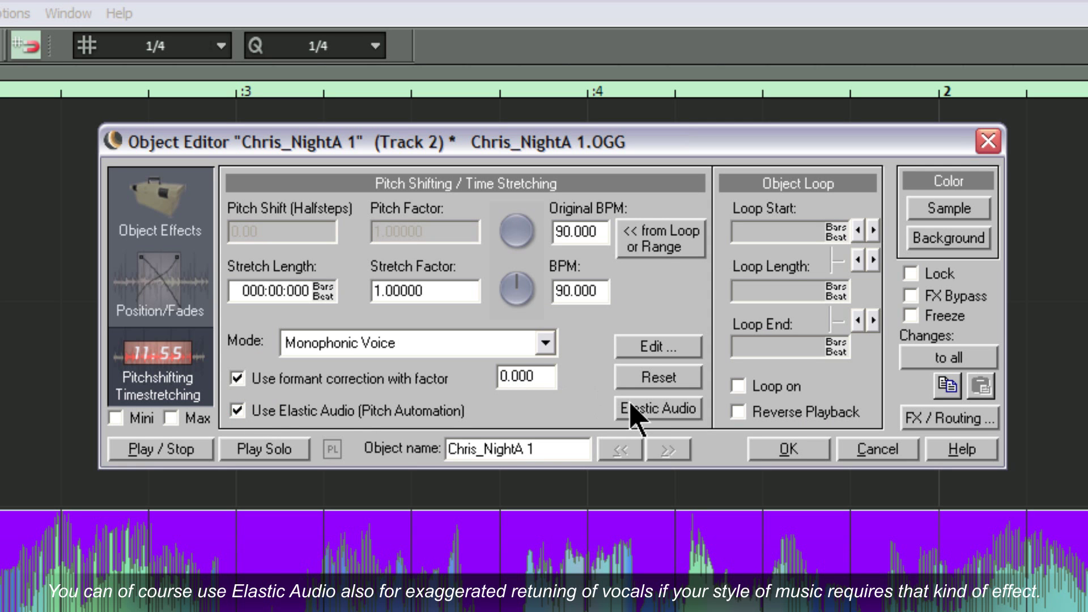
click(642, 413)
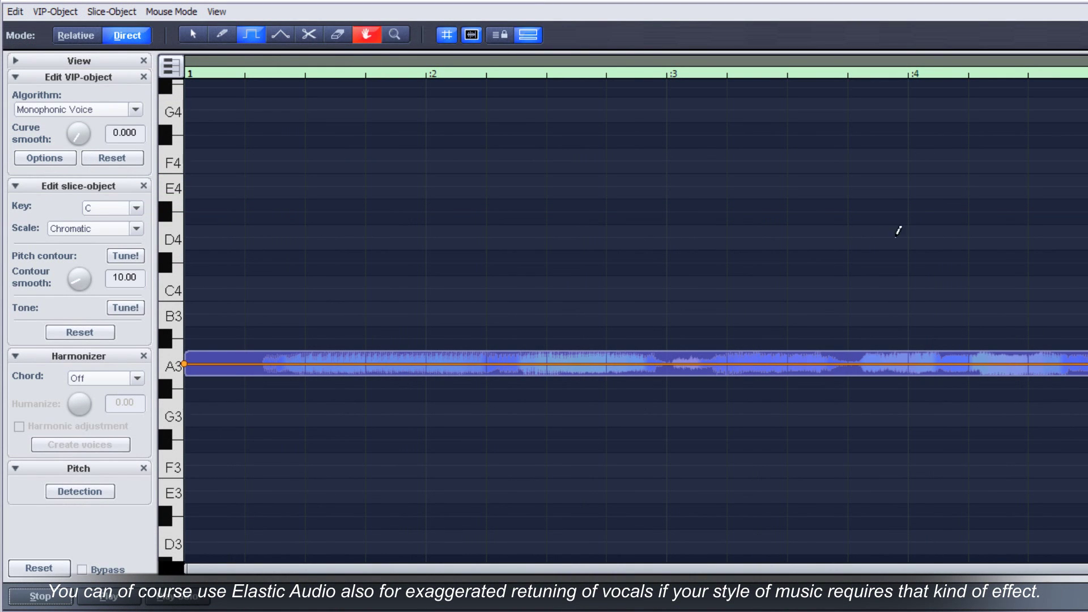
click(100, 490)
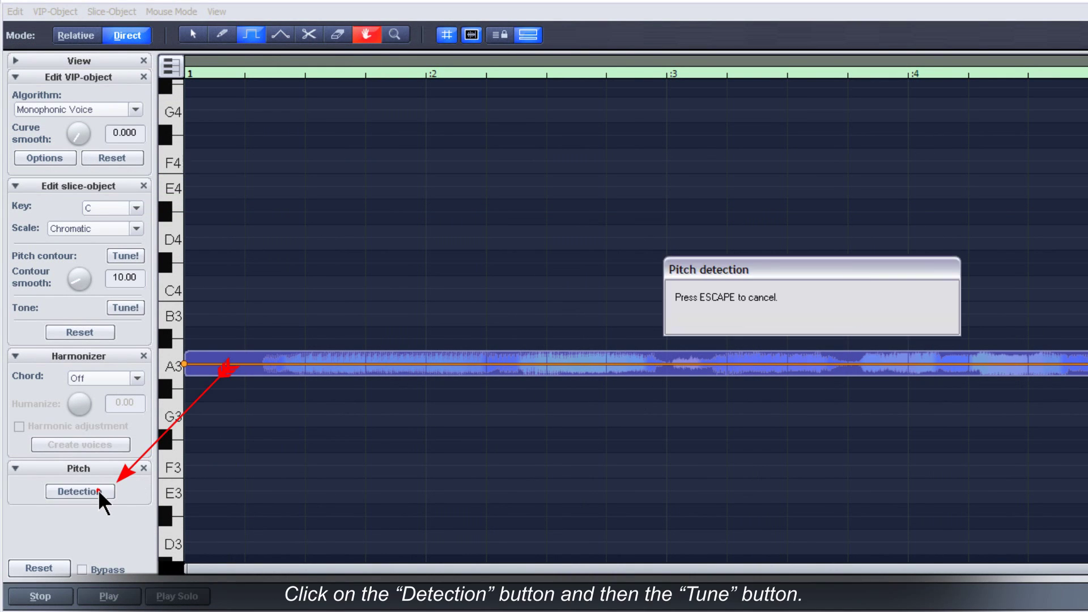
click(124, 256)
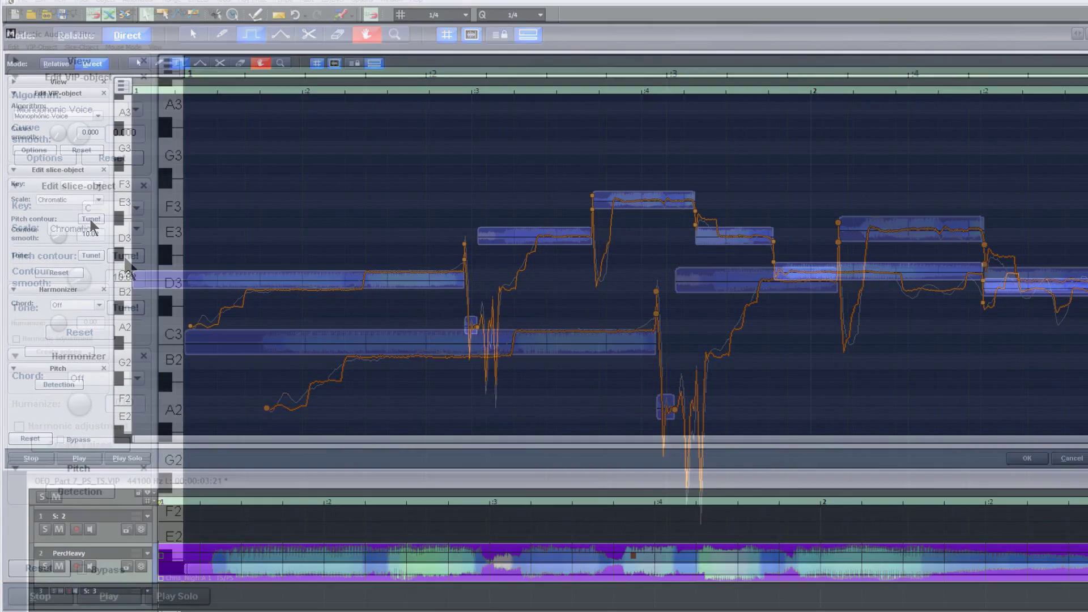
key(space)
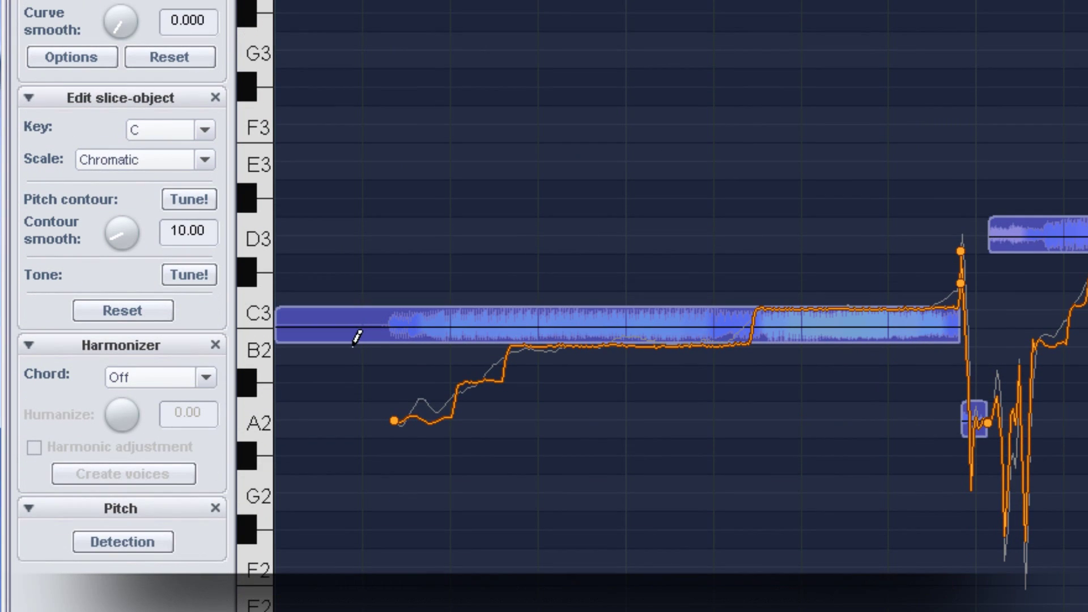
Draw flat pitch lines at B2, D3 and B2 over the notes to remove vibrato, then play back
drag(360, 341, 752, 322)
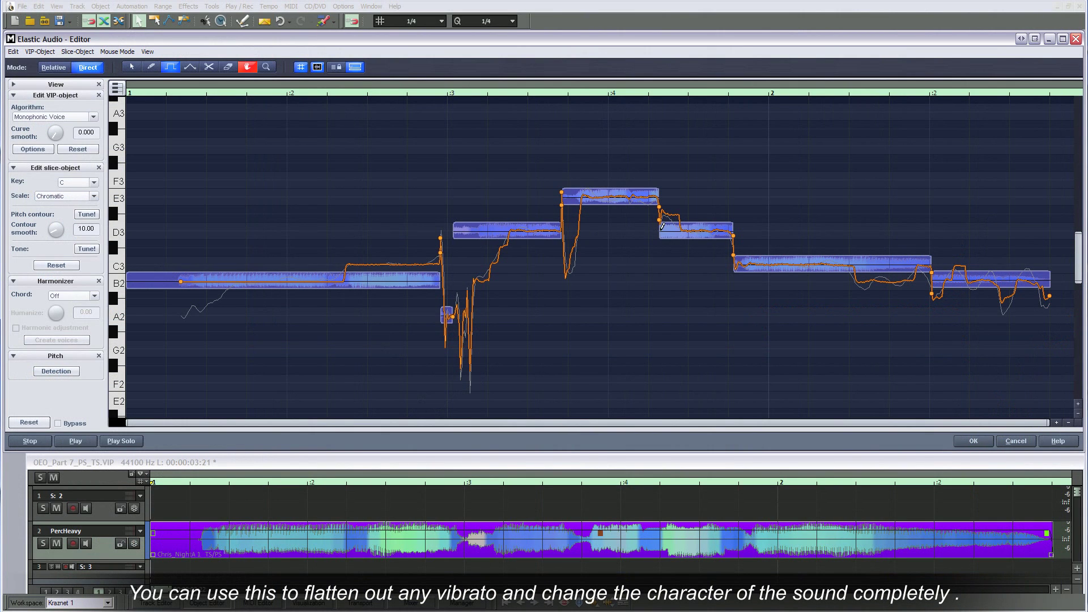
drag(662, 226, 724, 233)
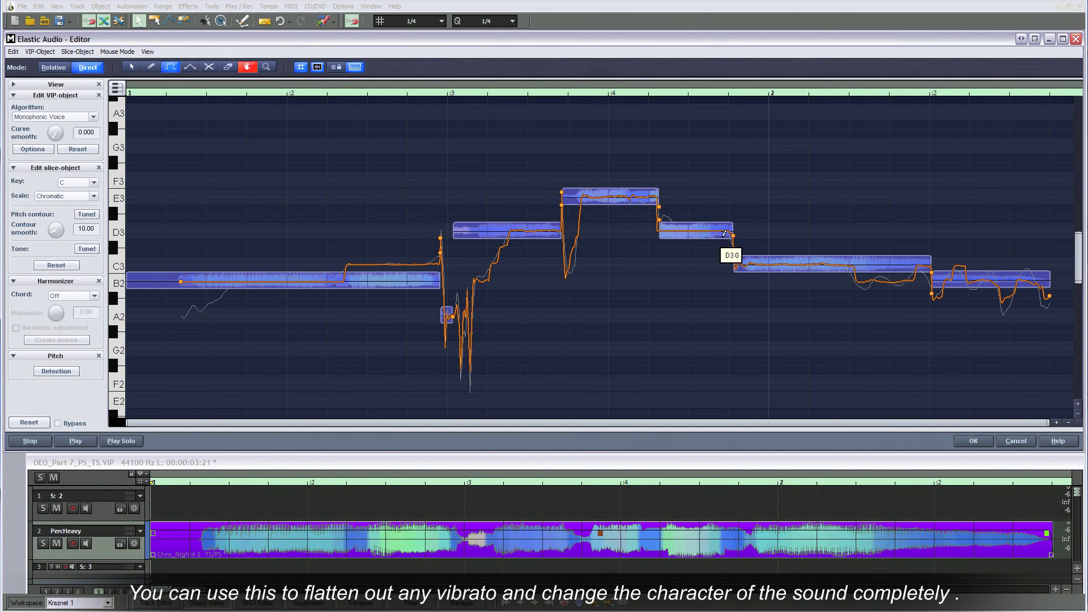
mouse_move(849, 278)
mouse_down()
mouse_move(1014, 309)
mouse_move(1057, 279)
mouse_up()
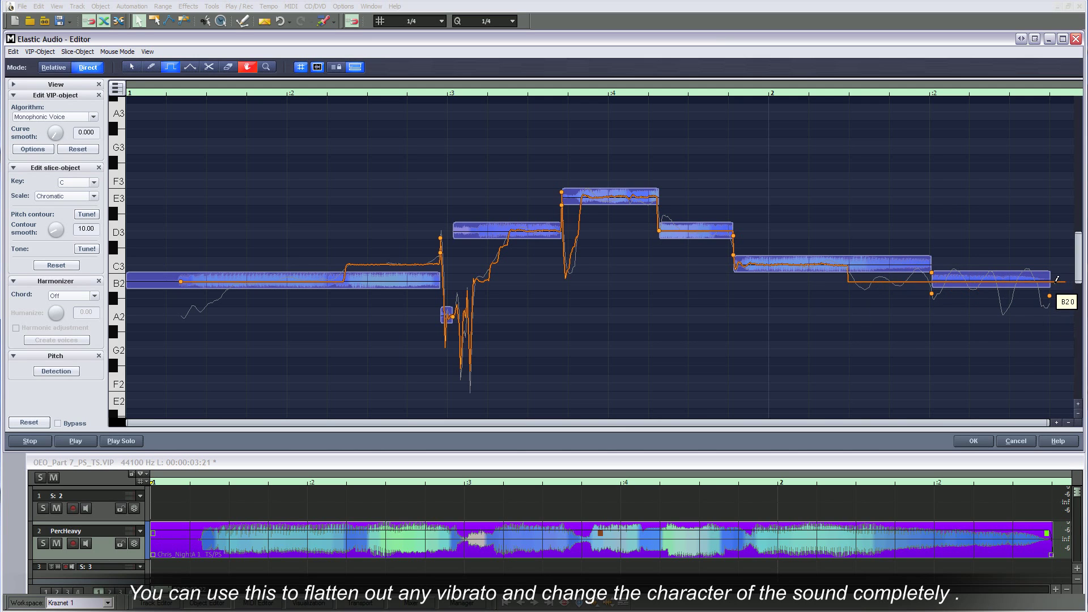
key(space)
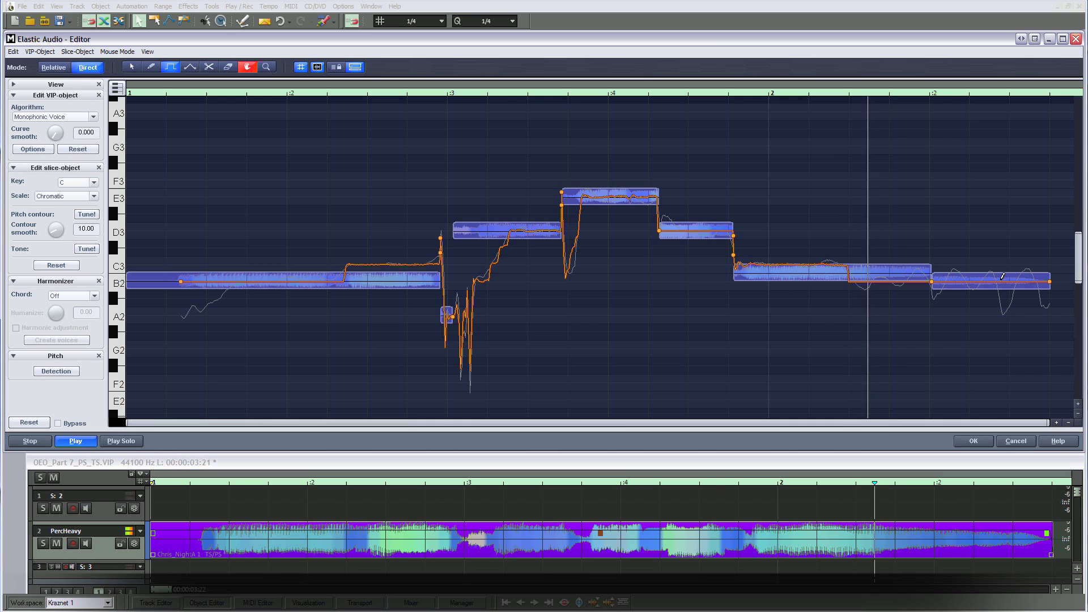
click(95, 296)
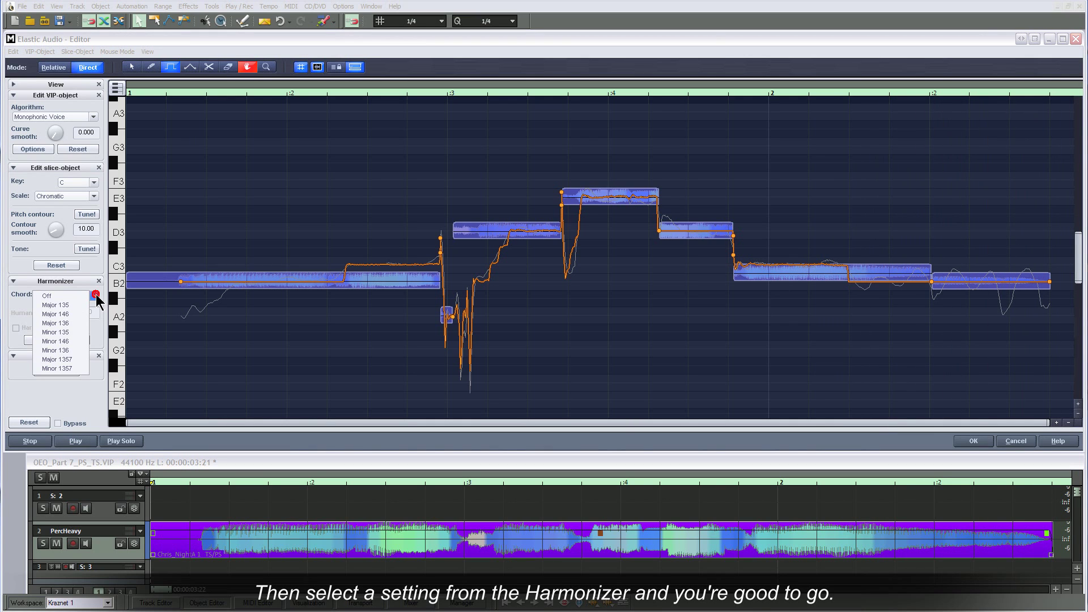
Choose the Major 135 Harmonizer chord, play the retuned vocal, and confirm the edit with OK
click(84, 306)
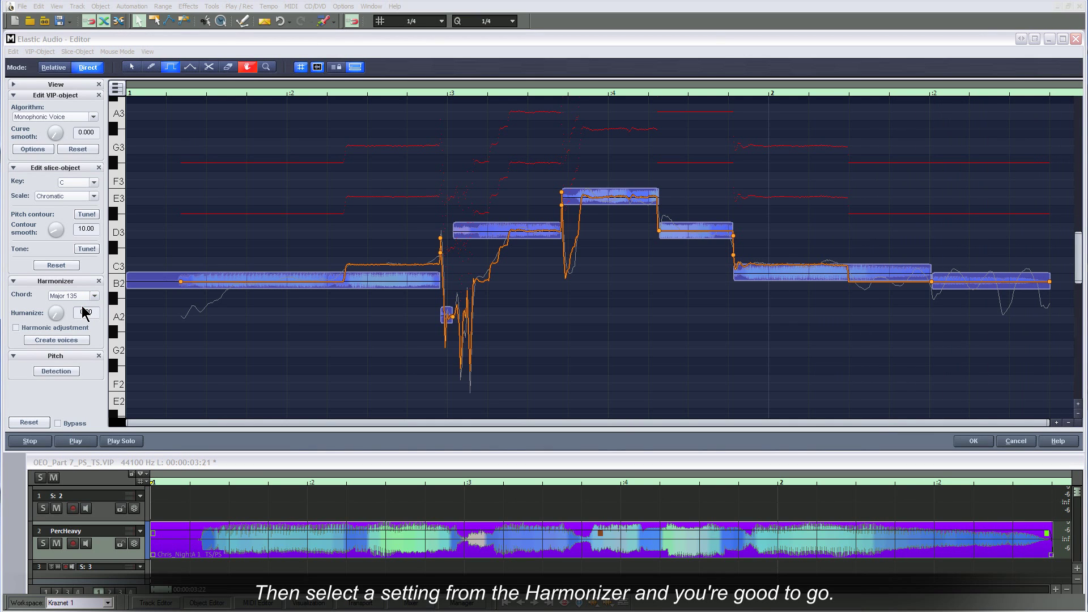
click(84, 442)
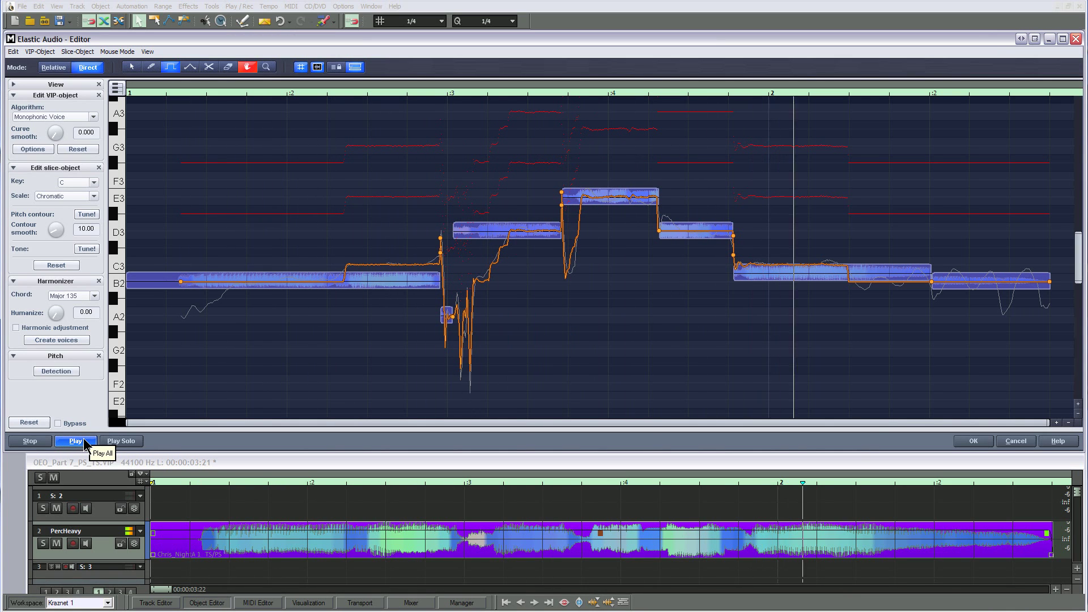
click(970, 441)
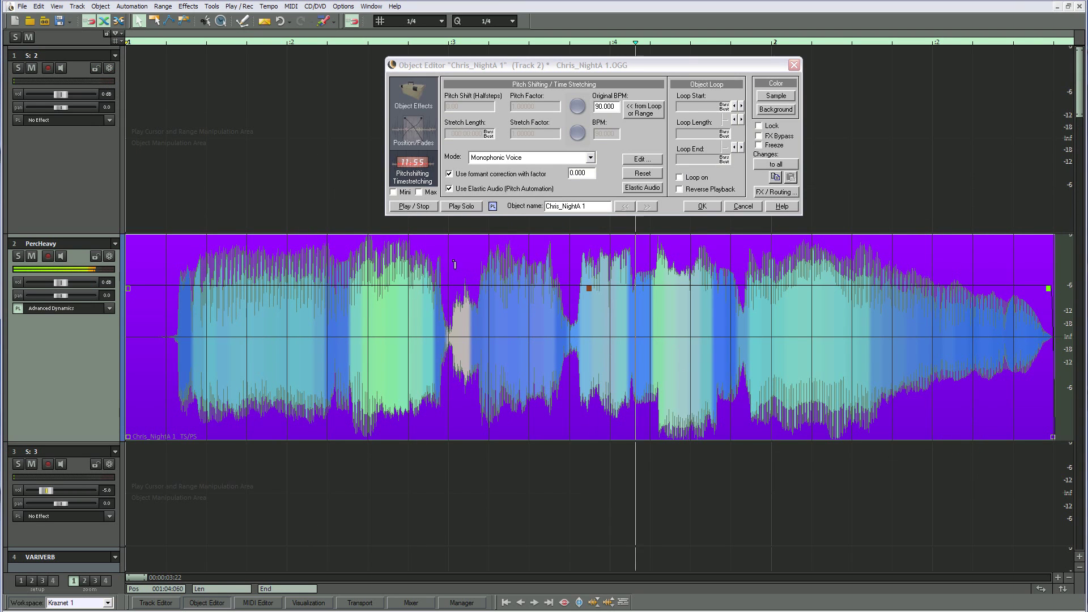
click(451, 189)
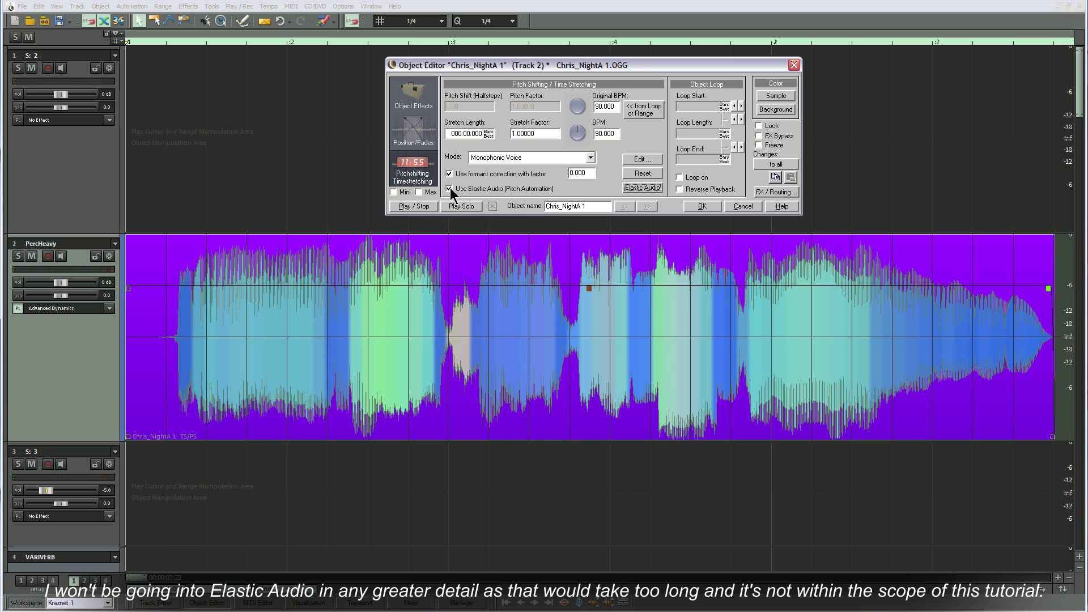